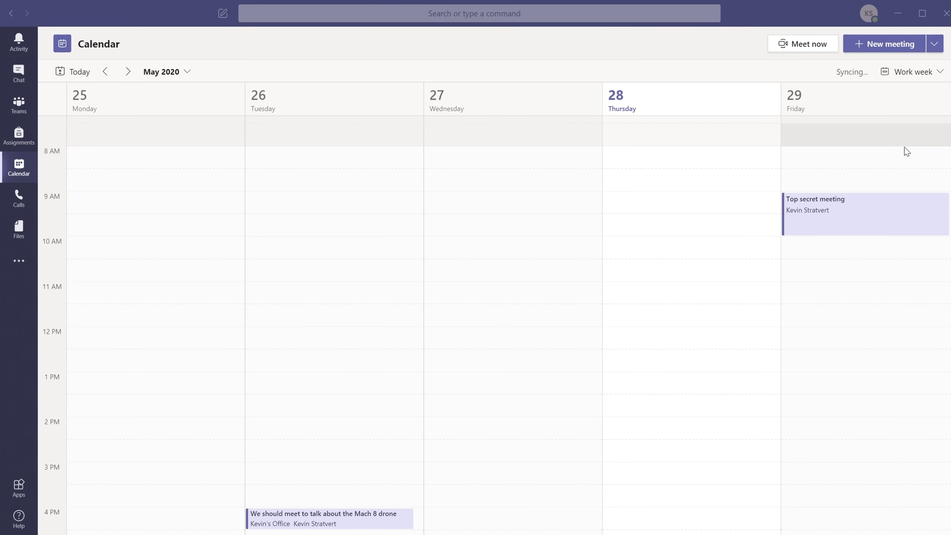
- Open Friday's Top secret meeting (May 29, 9:00–10:00 AM) and move into its attendees field
left_click(879, 221)
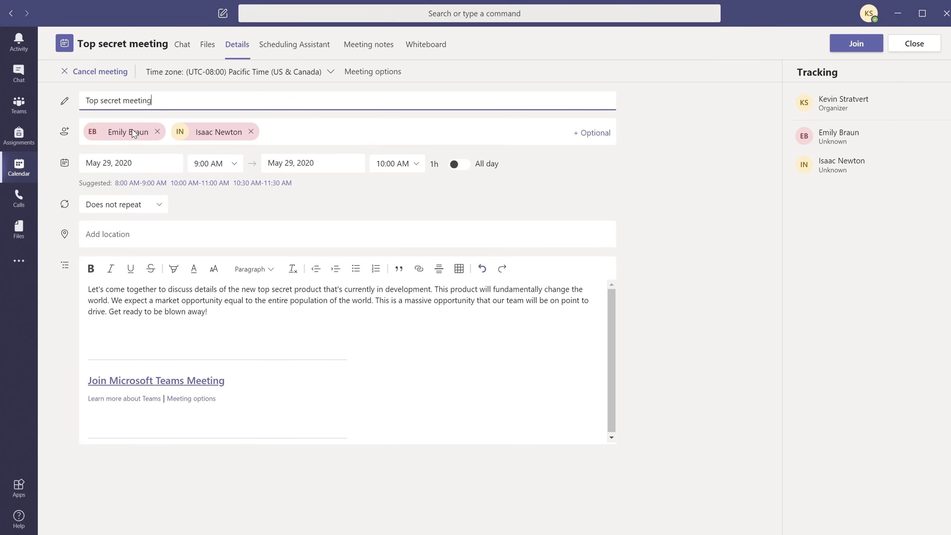
mouse_move(107, 139)
key("Tab")
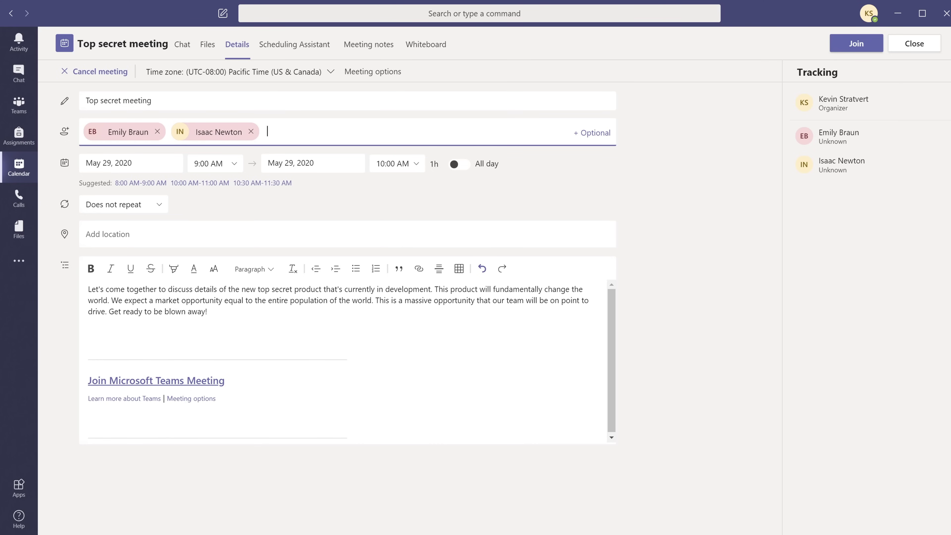
- Add the guest's Outlook.com e-mail as a Top secret meeting attendee and send the update
left_click(112, 136)
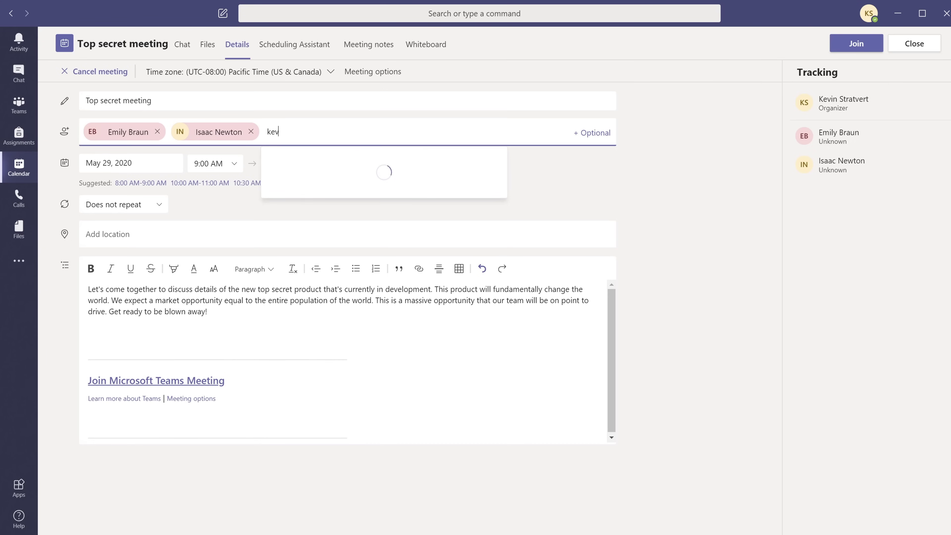
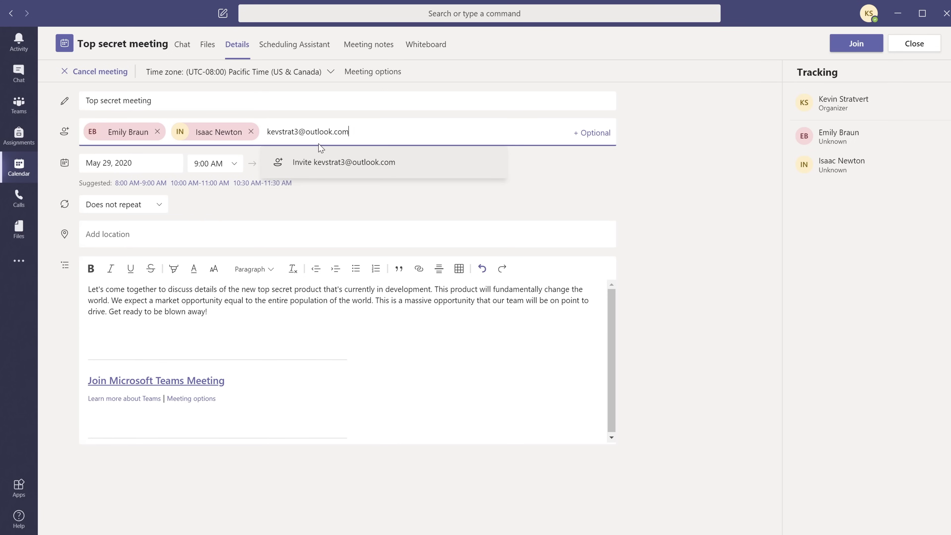
left_click(376, 165)
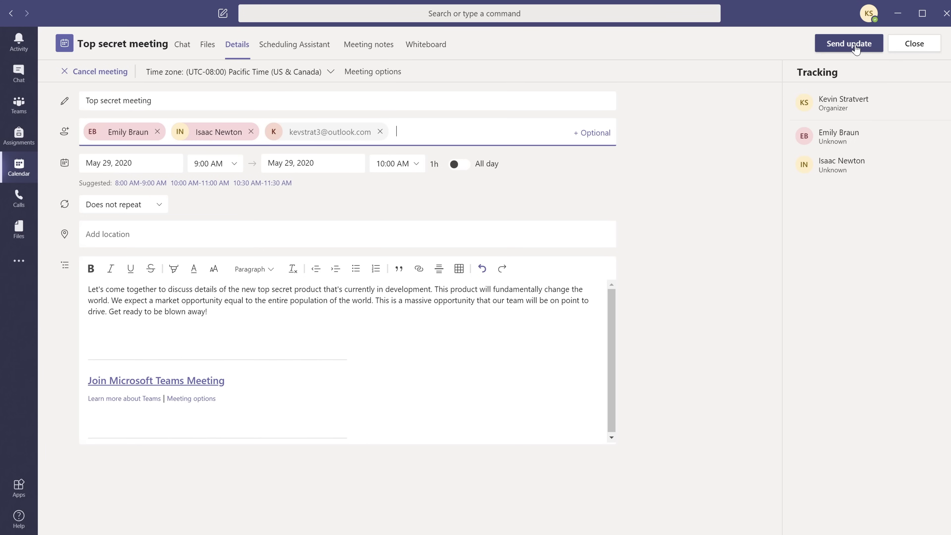
left_click(848, 44)
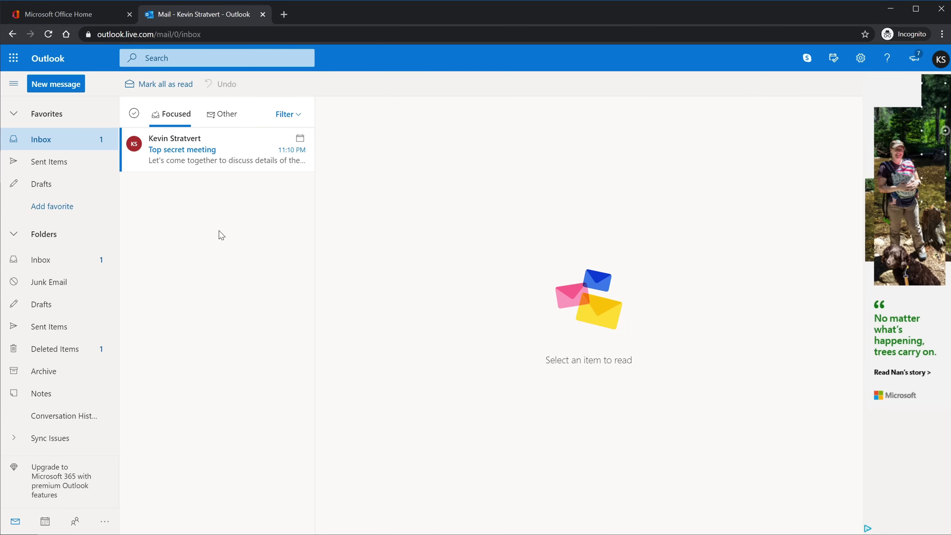
- Open the Top secret meeting invitation e-mail and accept it with Yes
left_click(239, 151)
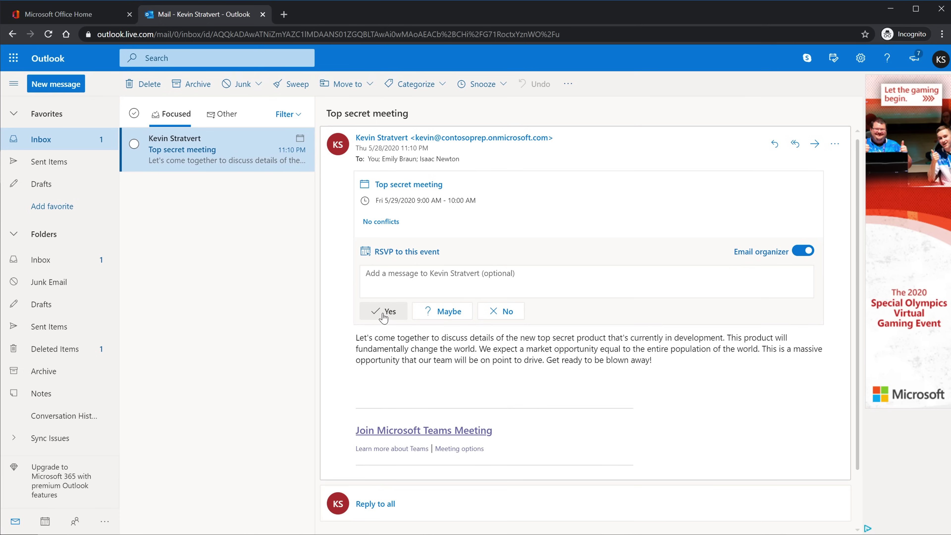
left_click(384, 314)
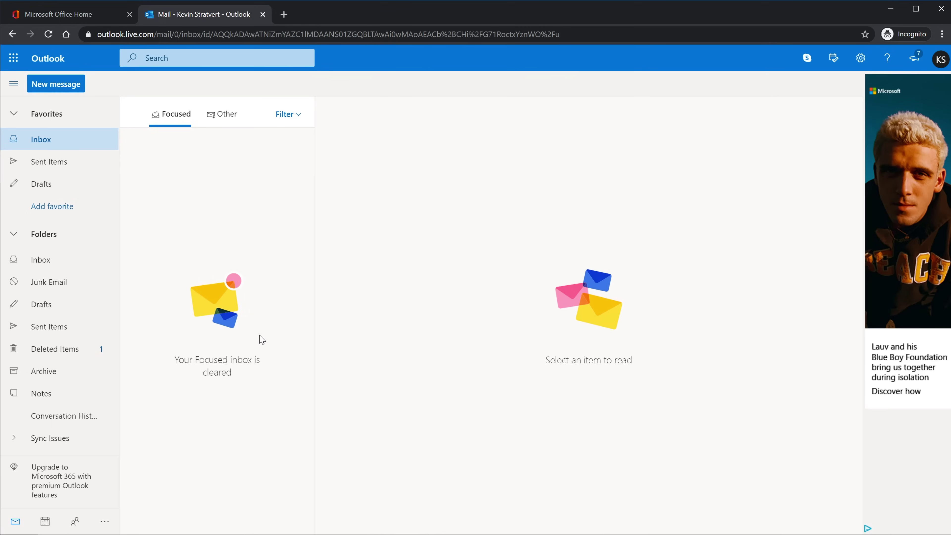
- From the Outlook calendar, open the May 29 Top secret meeting and follow its Teams join link
left_click(45, 522)
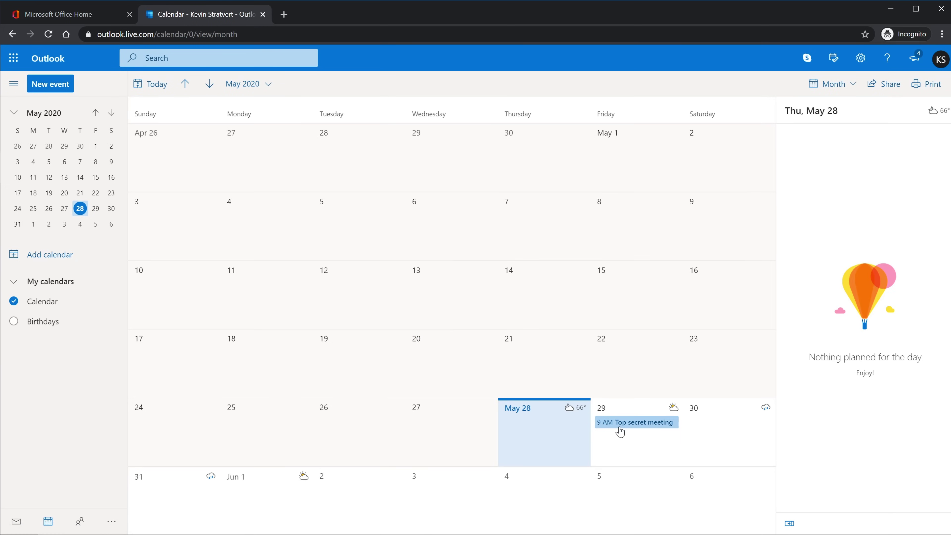
double_click(633, 429)
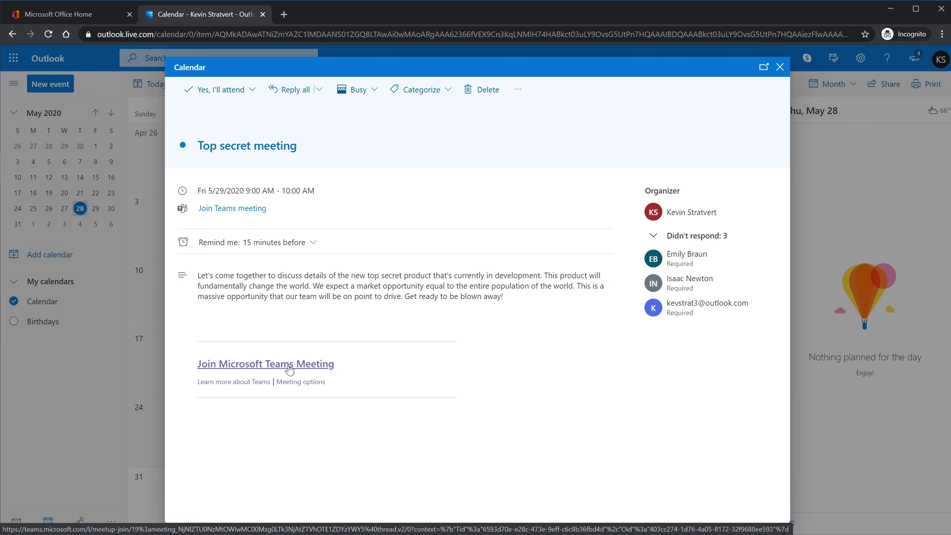
left_click(289, 369)
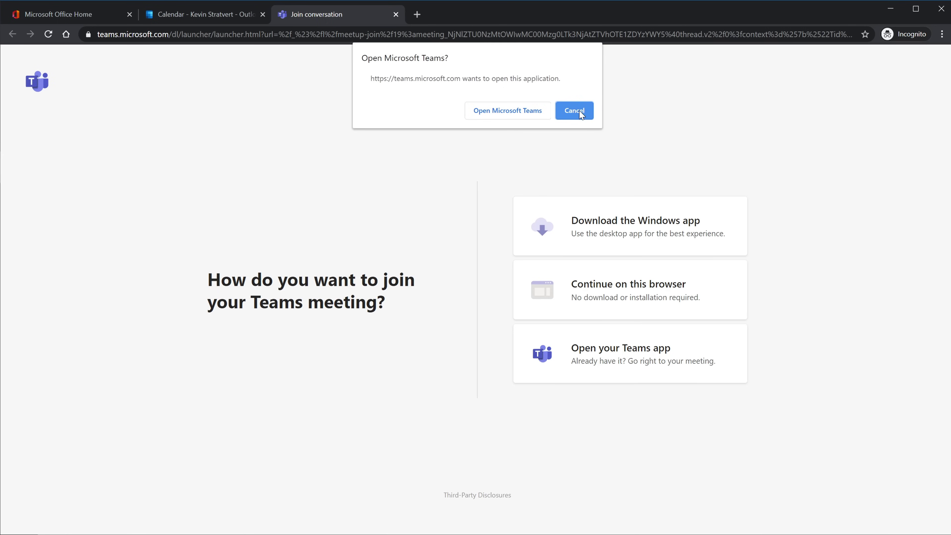
- Decline the desktop Teams app and continue joining the meeting in the browser
left_click(580, 110)
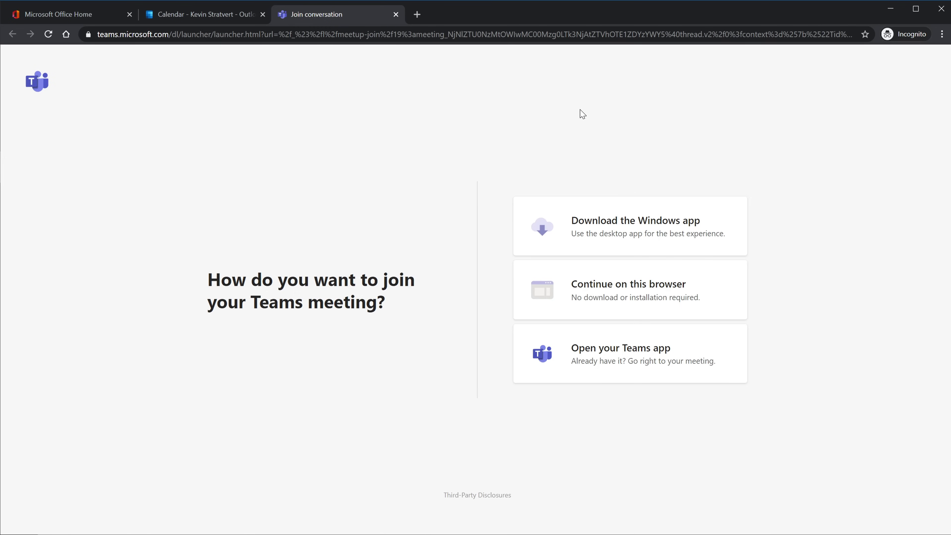
left_click(636, 305)
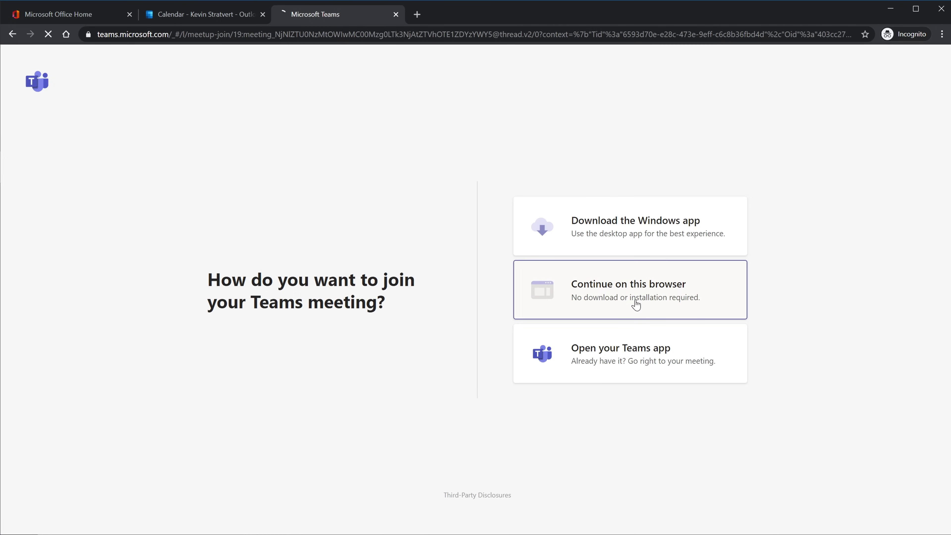
left_click(636, 305)
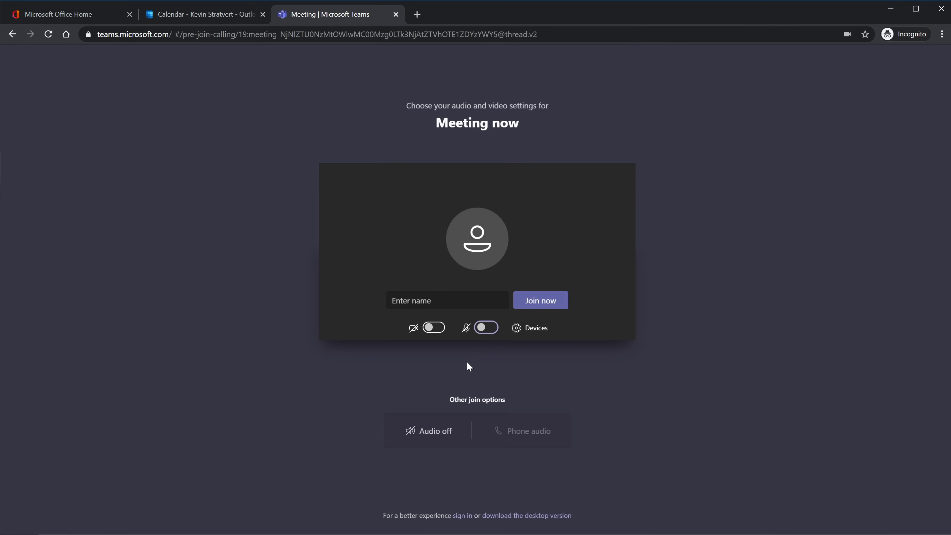
- Enter the guest's display name and join the meeting to wait in the lobby
left_click(448, 300)
type("Kevstrat3")
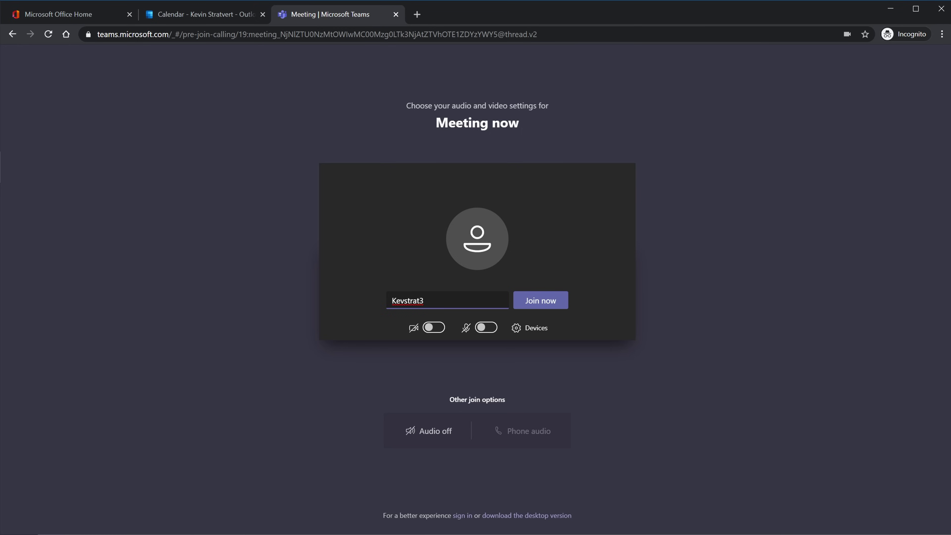
left_click(540, 300)
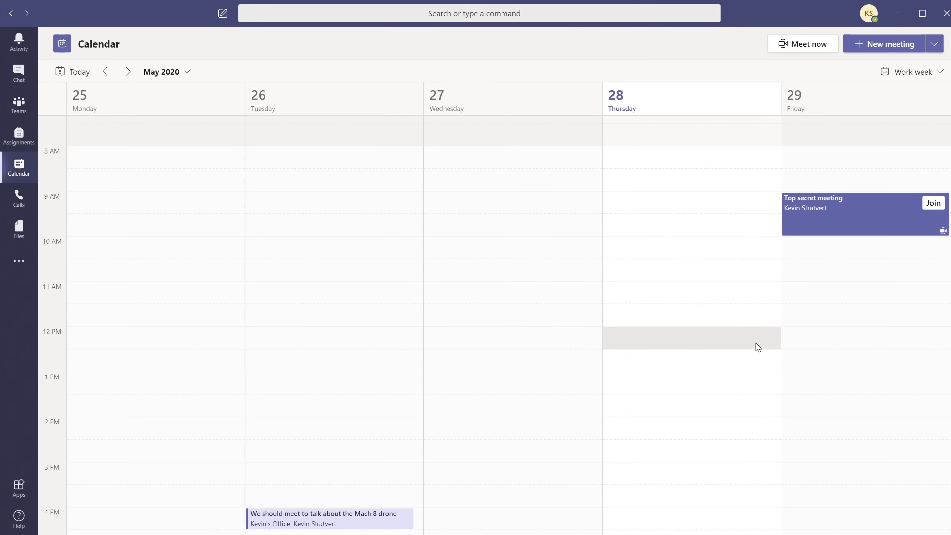
- Join the Top secret meeting as organizer with the microphone muted, then admit the lobby guest
left_click(849, 219)
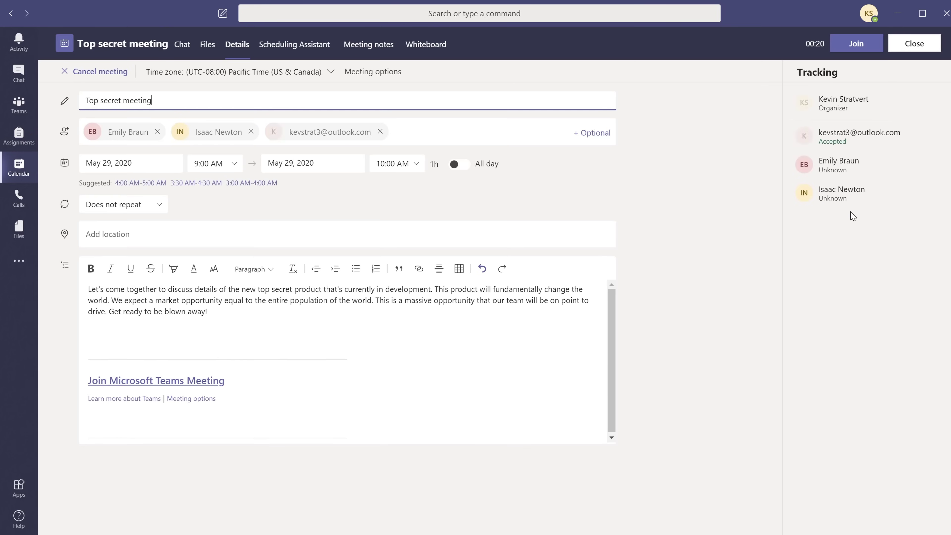
left_click(853, 50)
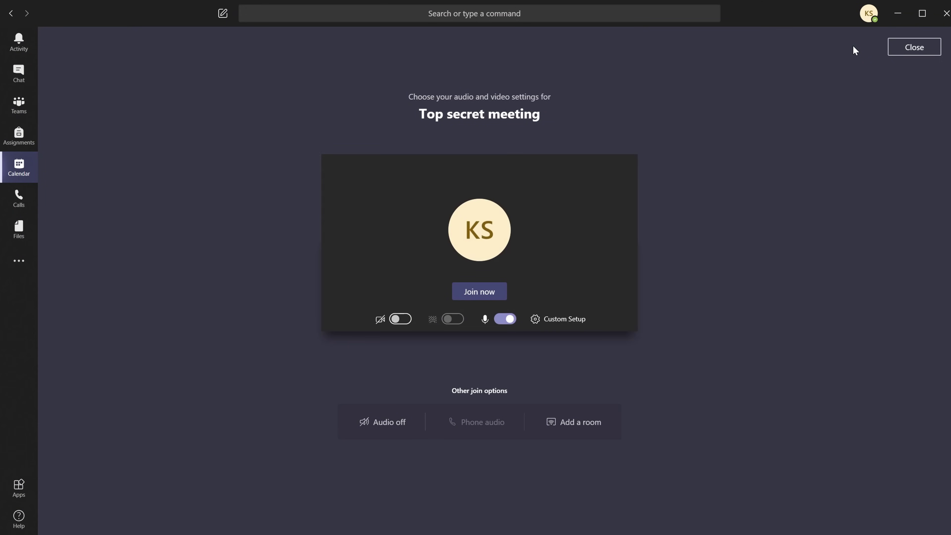
left_click(503, 320)
left_click(479, 291)
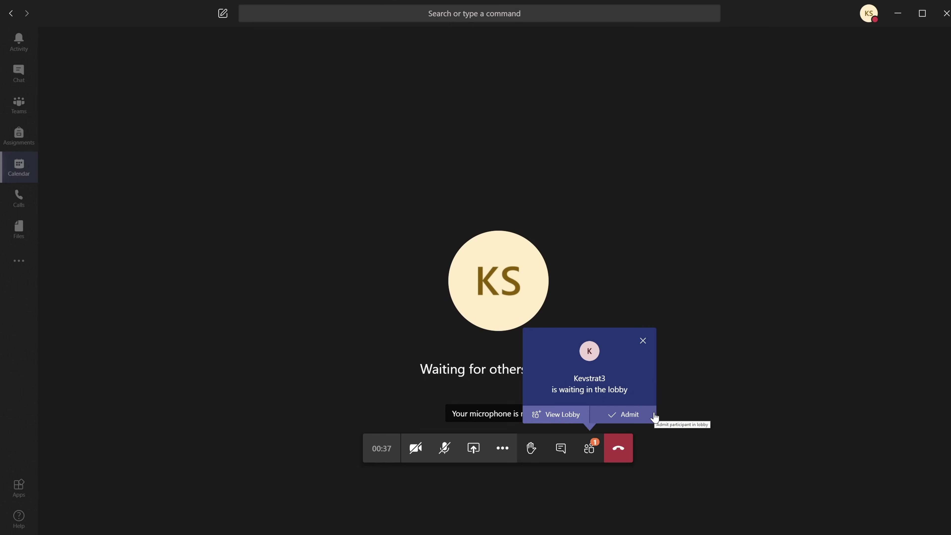
left_click(570, 418)
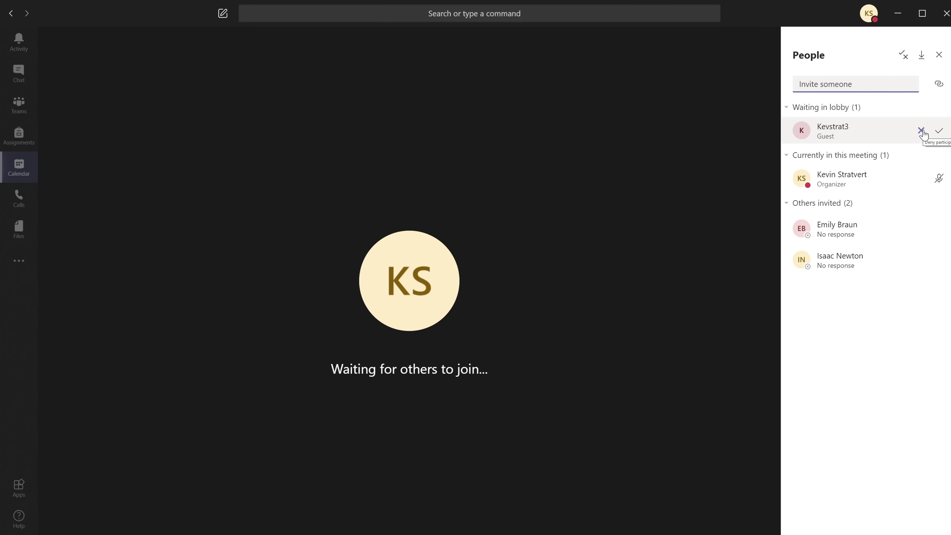
left_click(938, 130)
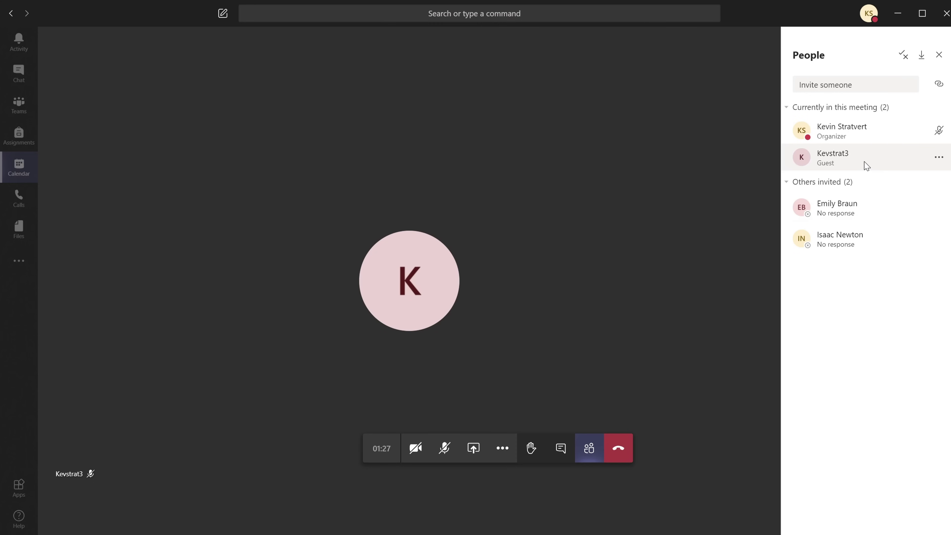
- Demote the guest from presenter to attendee and confirm the change
left_click(938, 156)
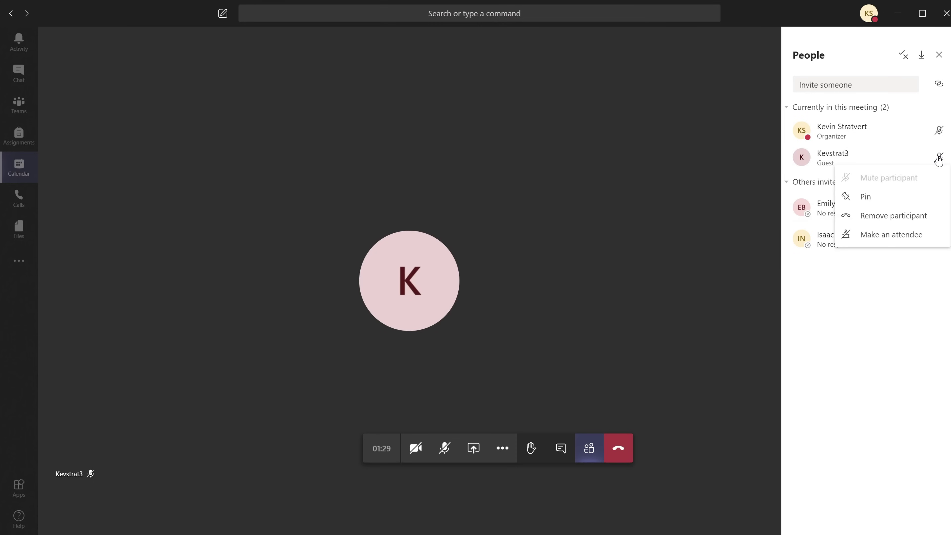
left_click(919, 242)
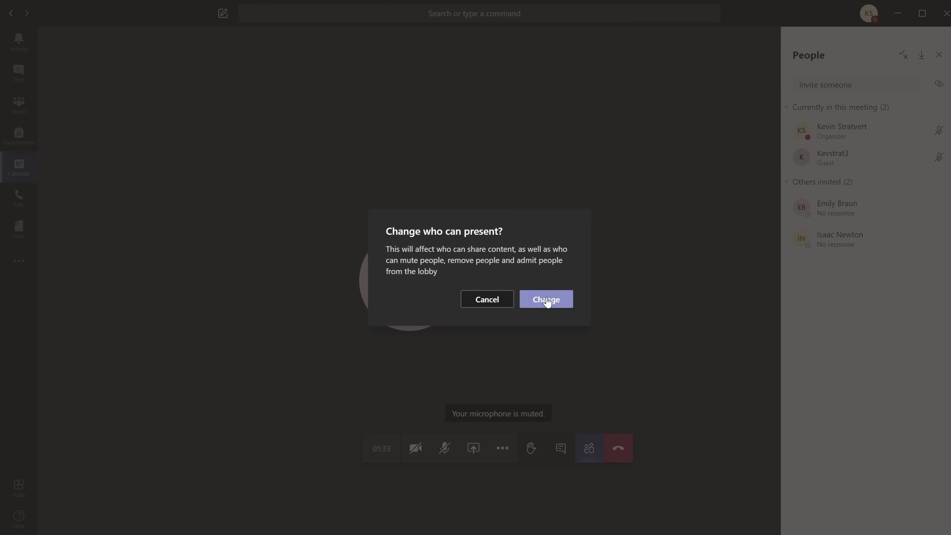
left_click(547, 299)
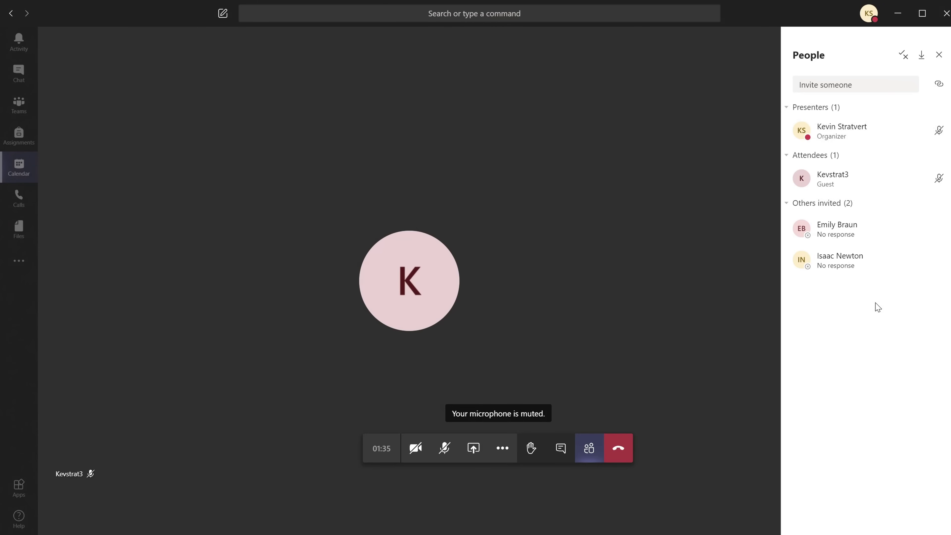
left_click(938, 179)
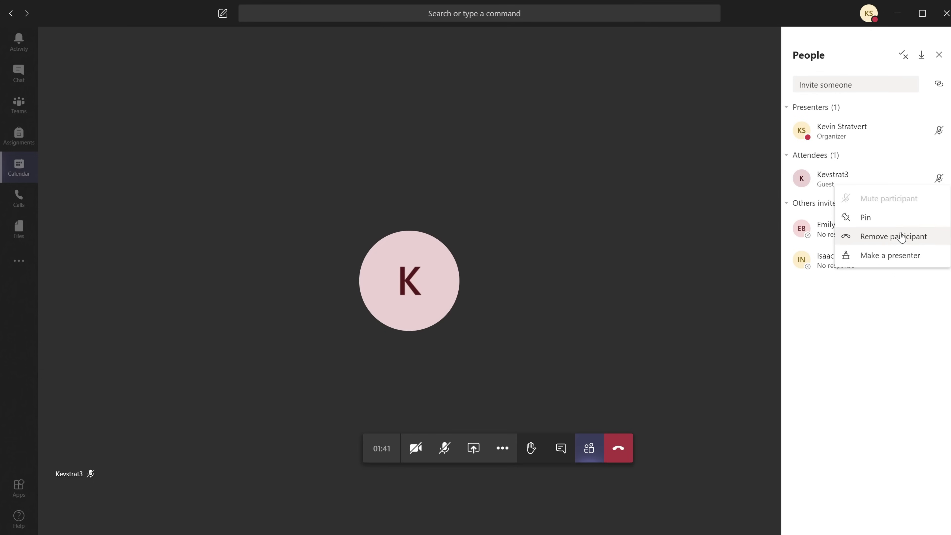
- Switch the guest back to presenter and confirm the role change
left_click(907, 259)
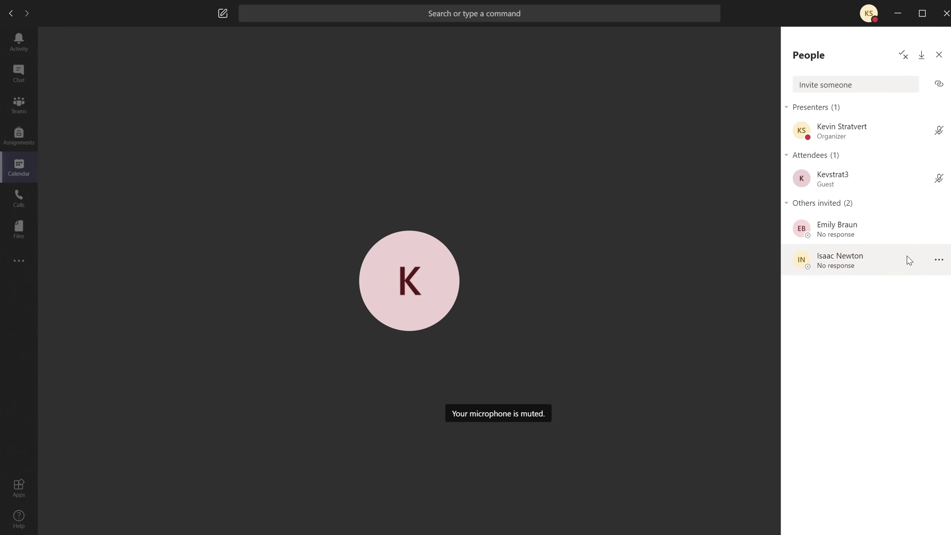
left_click(549, 303)
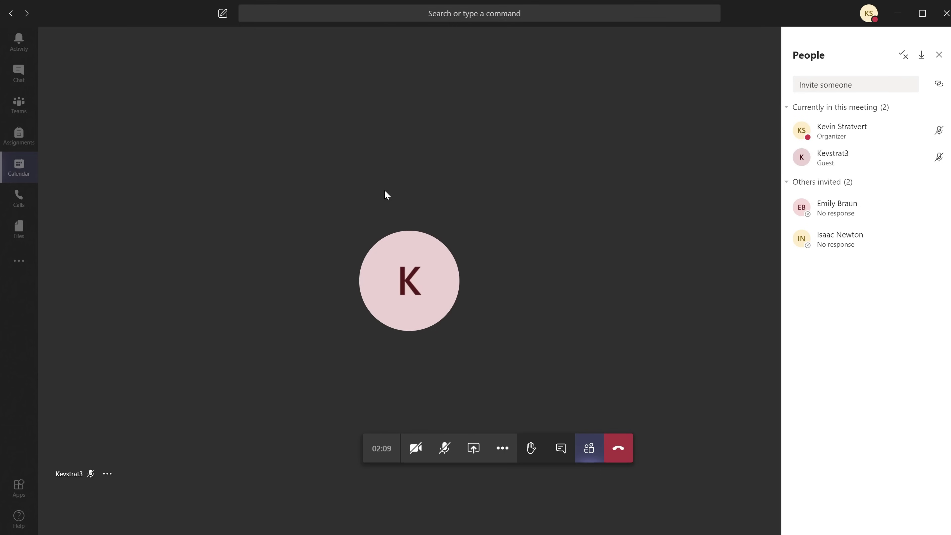
- Return to Calendar, open the Top secret meeting details, and copy its Teams join link
left_click(21, 168)
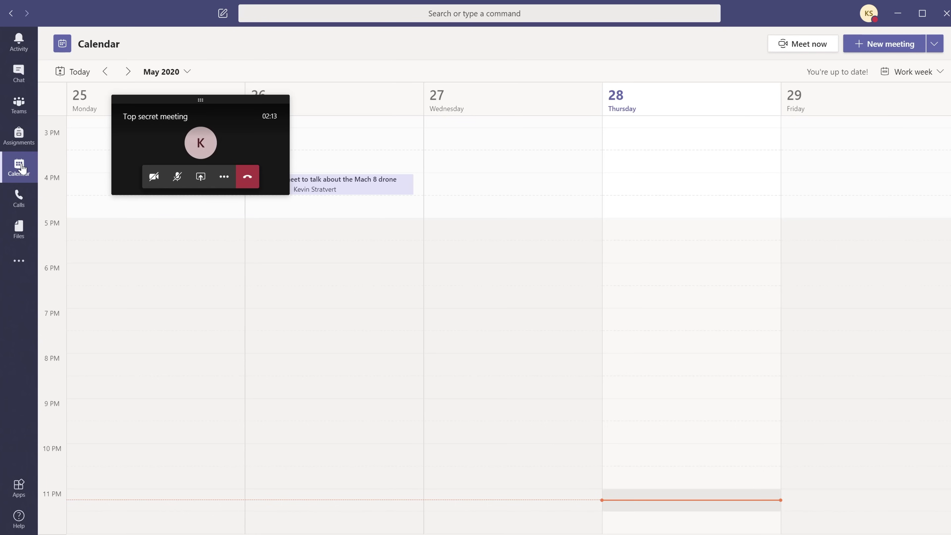
left_click_drag(216, 100, 620, 292)
scroll(749, 282, "up", 8)
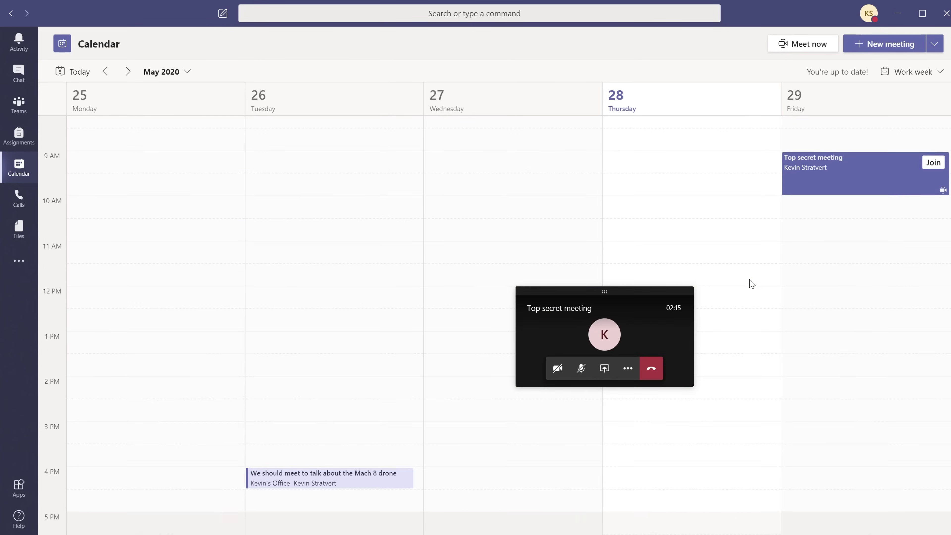
left_click(860, 220)
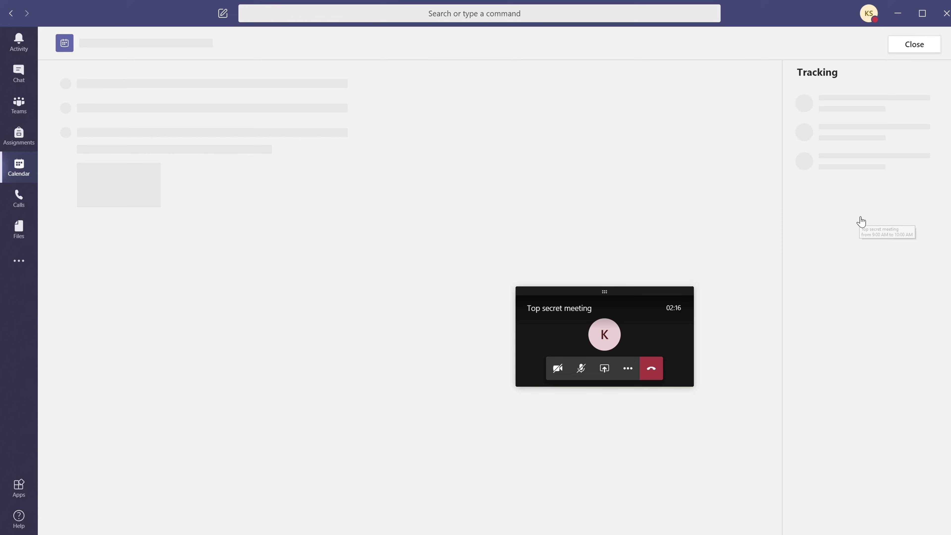
left_click_drag(622, 291, 814, 307)
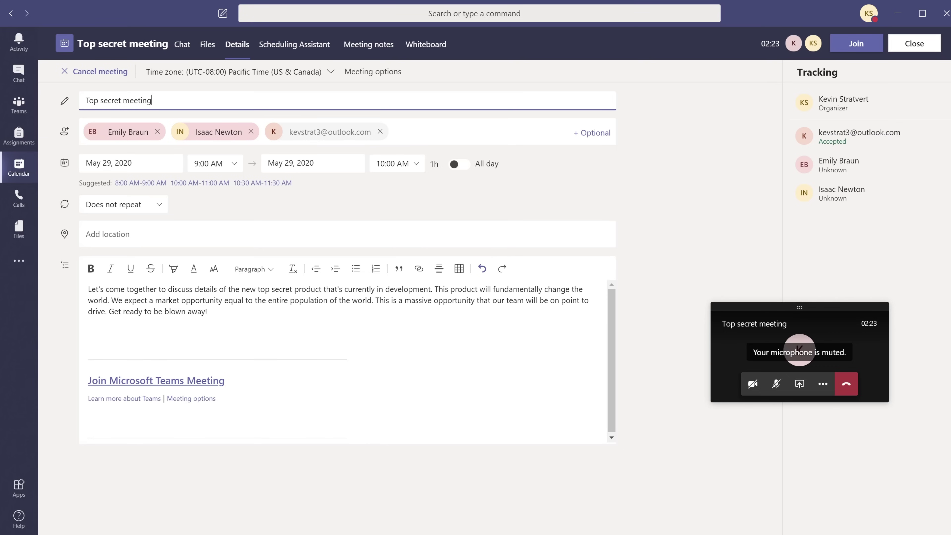
right_click(165, 382)
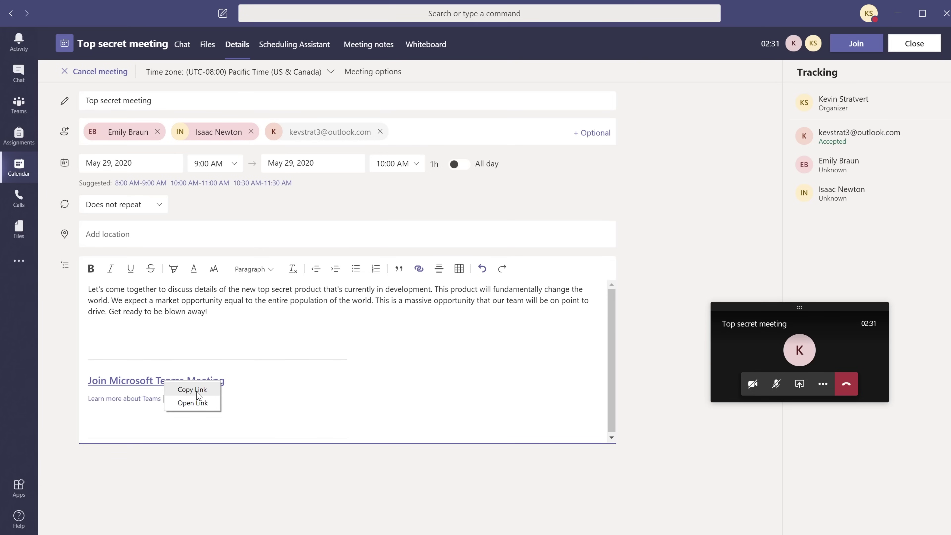
left_click(196, 391)
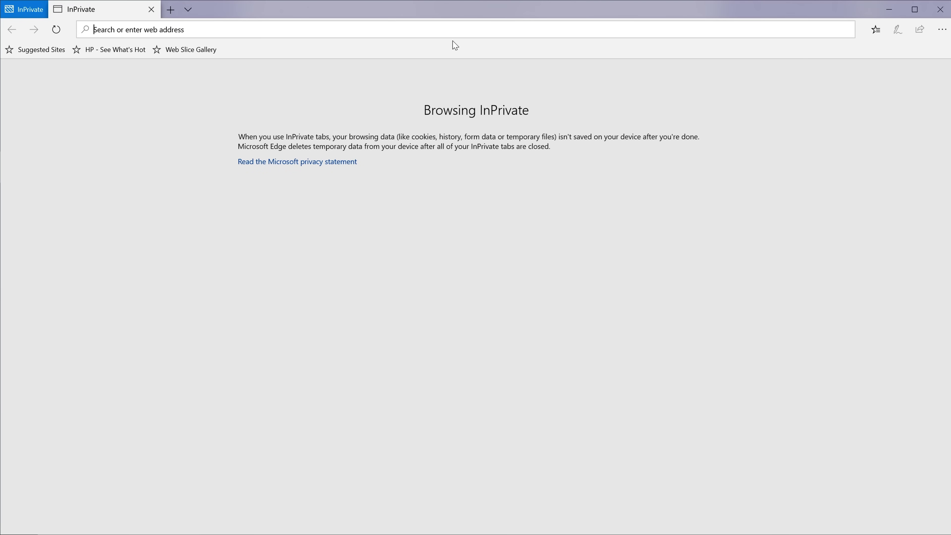
- Open the copied meeting link in Edge's InPrivate window and continue in the browser
key("ctrl+v")
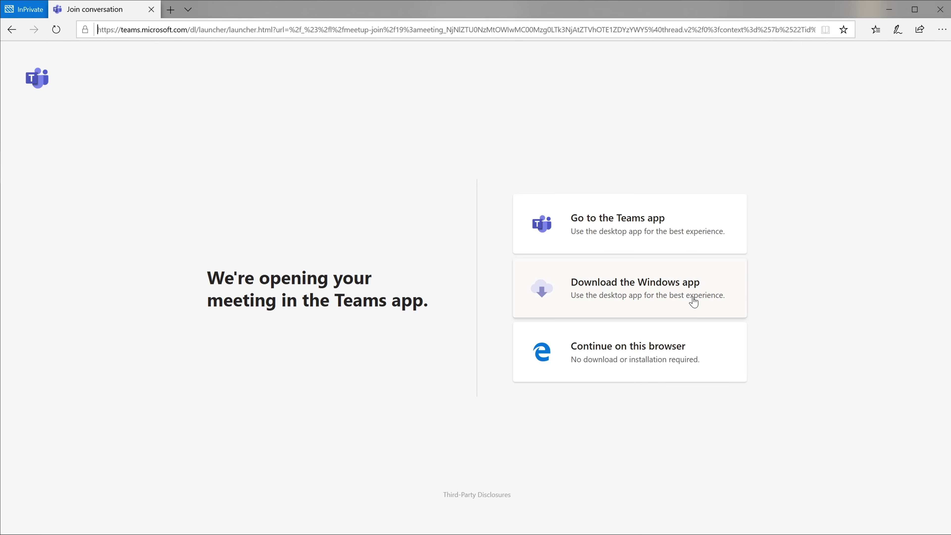
left_click(676, 373)
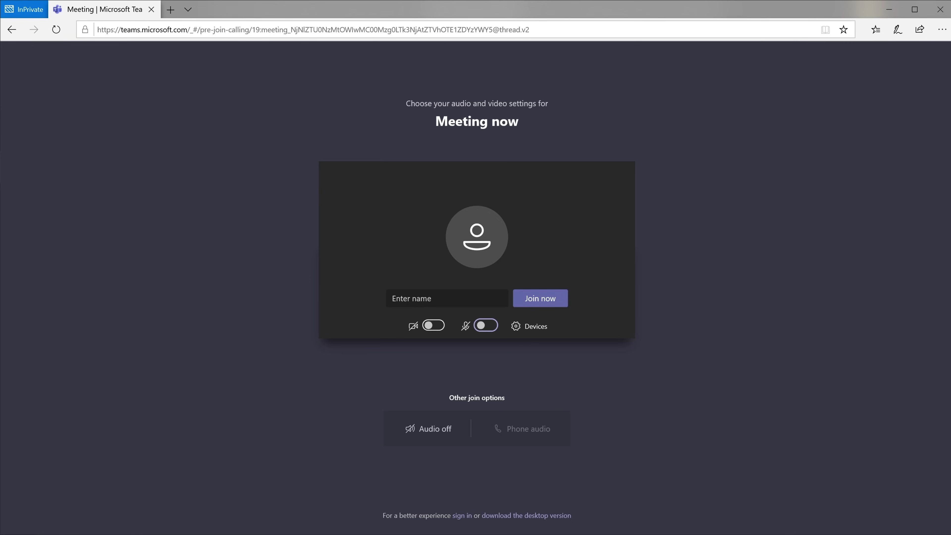
- Enter the second guest's display name and join the meeting, landing in the lobby
left_click(446, 298)
type("kevs")
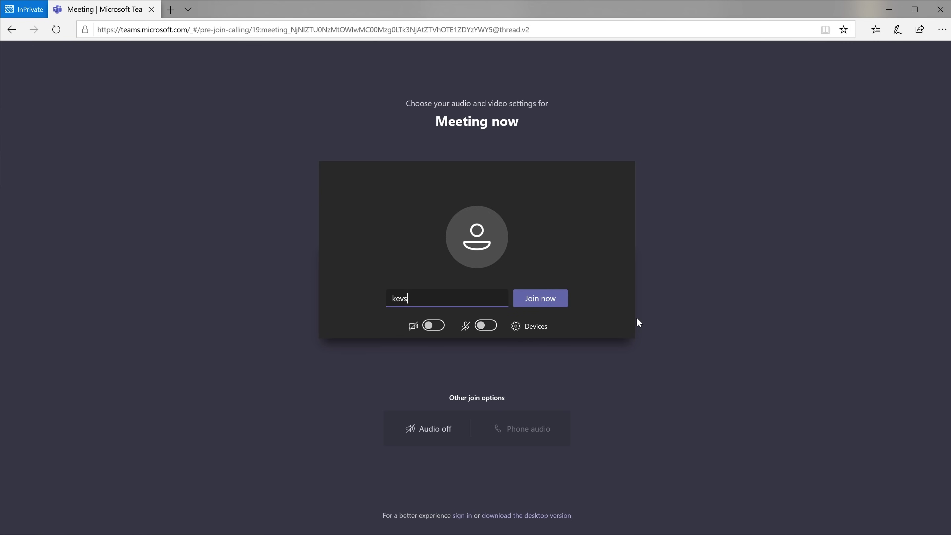
type("trat4")
left_click(530, 298)
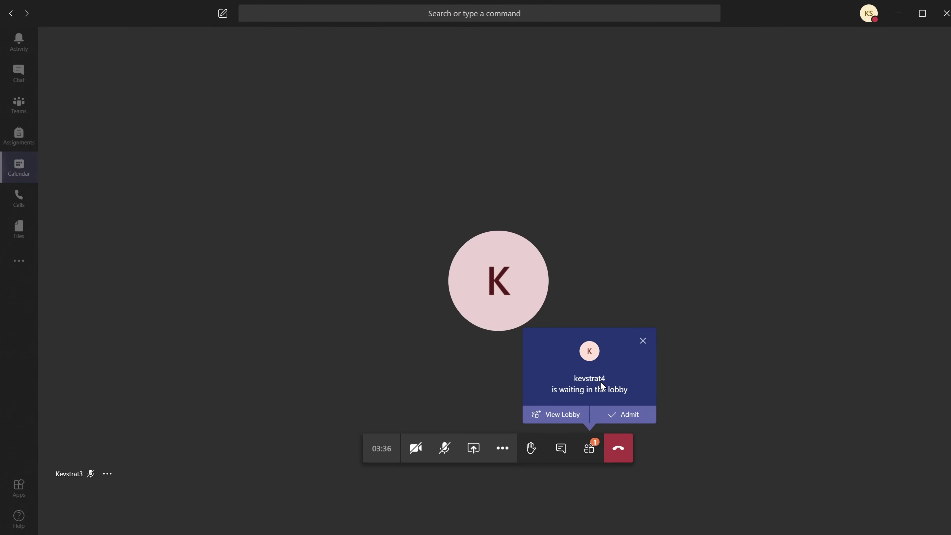
- Admit the second guest from the lobby and open the People pane showing three participants
left_click(636, 416)
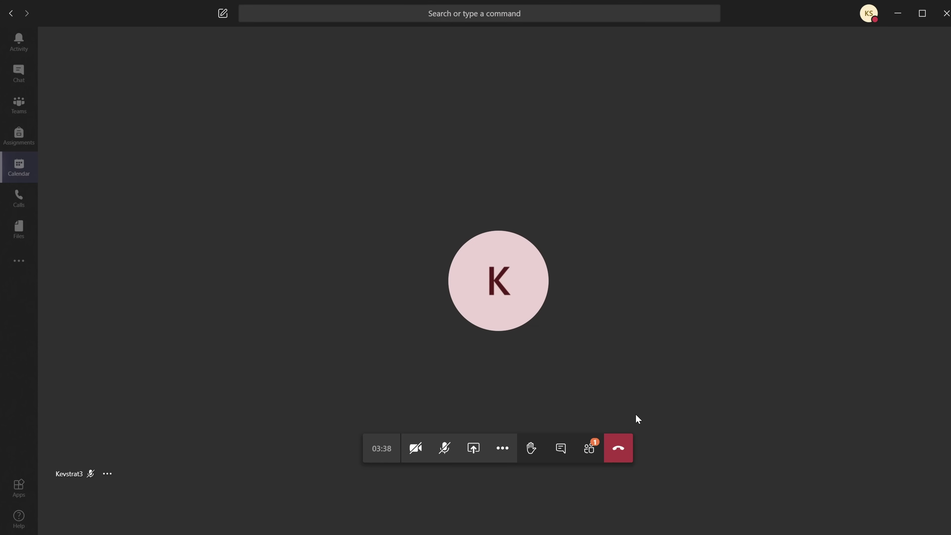
left_click(595, 454)
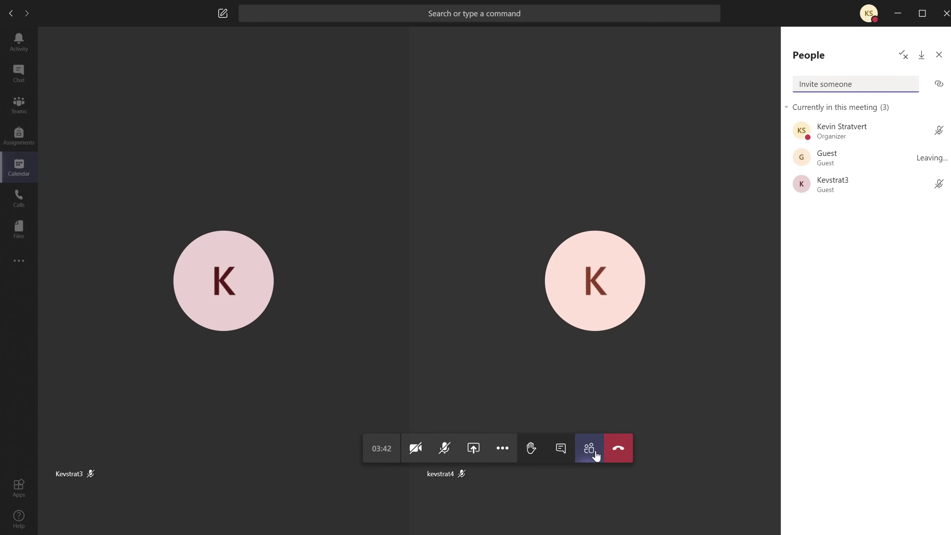